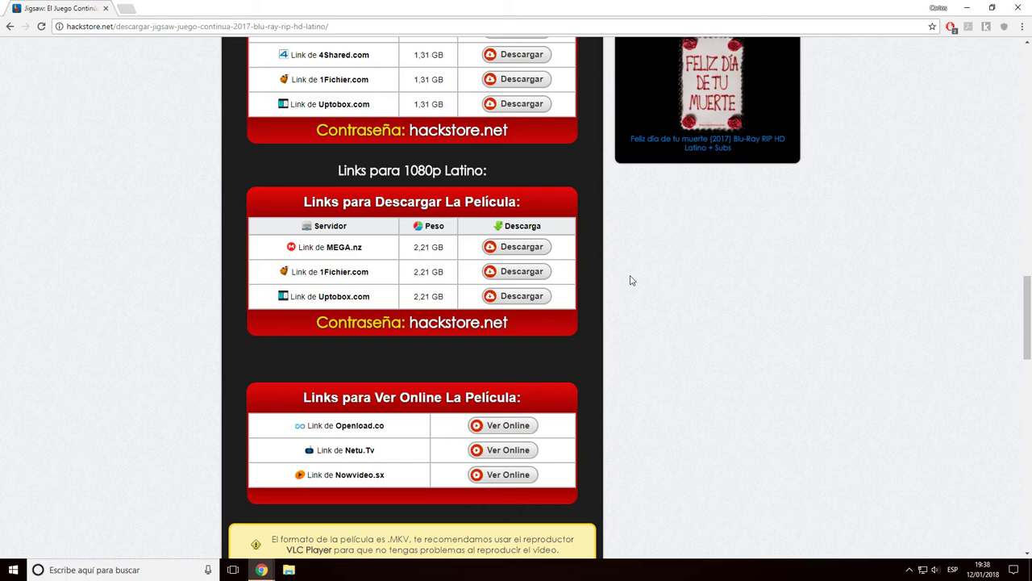
Step: Open the MEGA.nz download link in the 1080p Latino table of the Jigsaw movie page
scroll(610, 337, "up", 1)
scroll(610, 338, "up", 2)
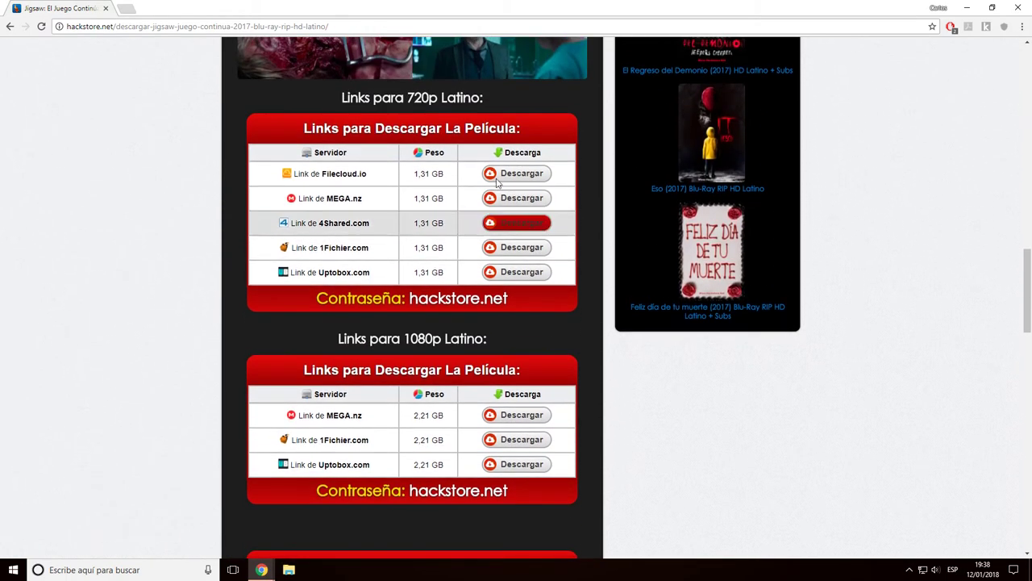
scroll(208, 316, "down", 1)
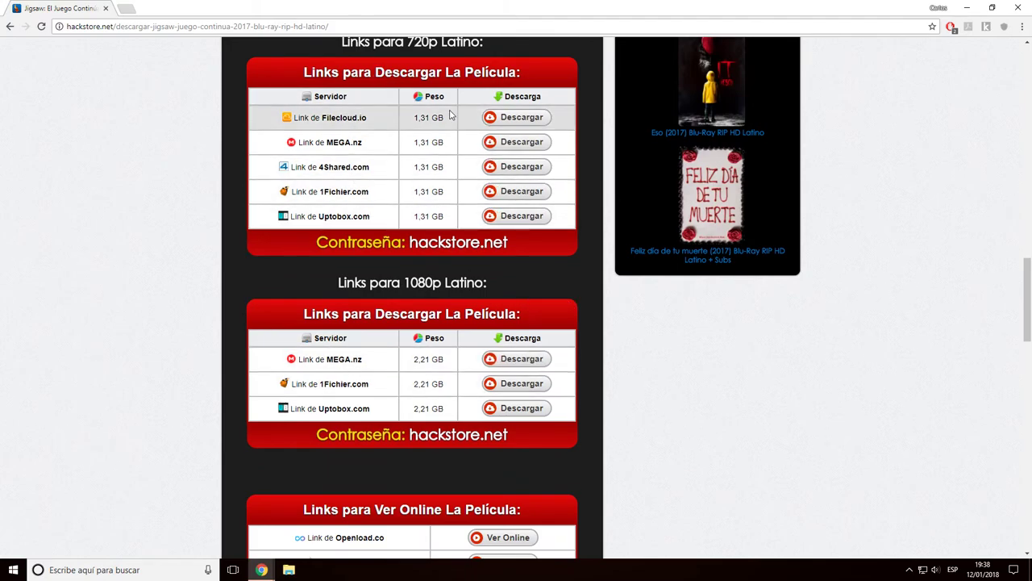
scroll(373, 48, "up", 1)
left_click_drag(335, 99, 482, 98)
left_click_drag(328, 339, 539, 336)
left_click(545, 334)
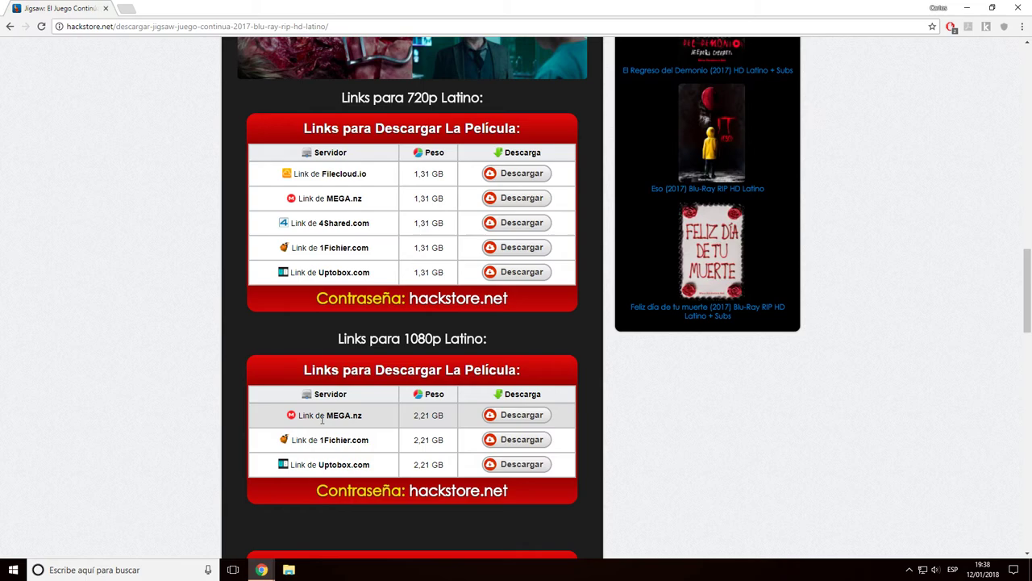
left_click(508, 422)
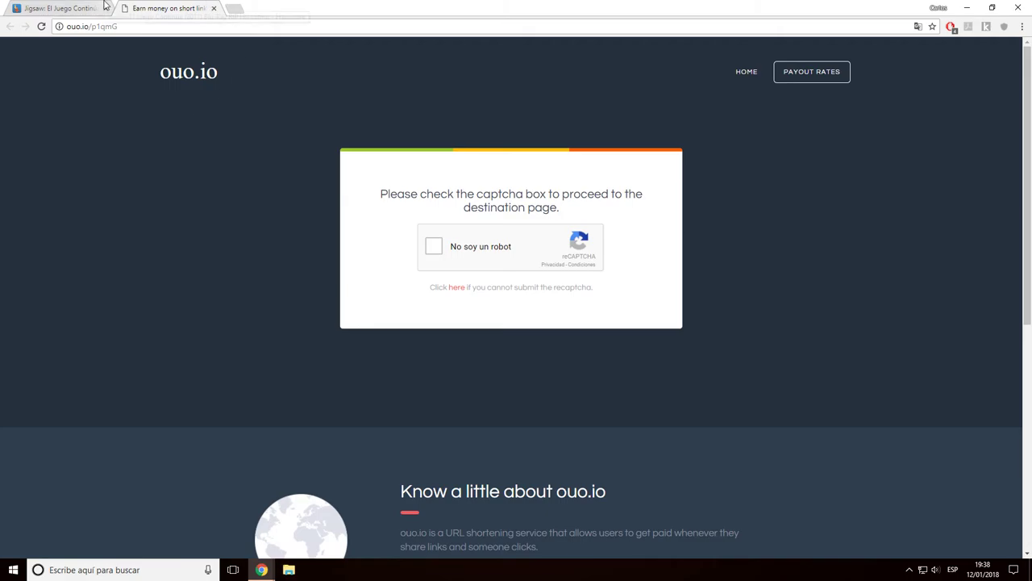
Step: Pass the ouo.io captcha, get the link, and close the advertising page that pops up
left_click(433, 247)
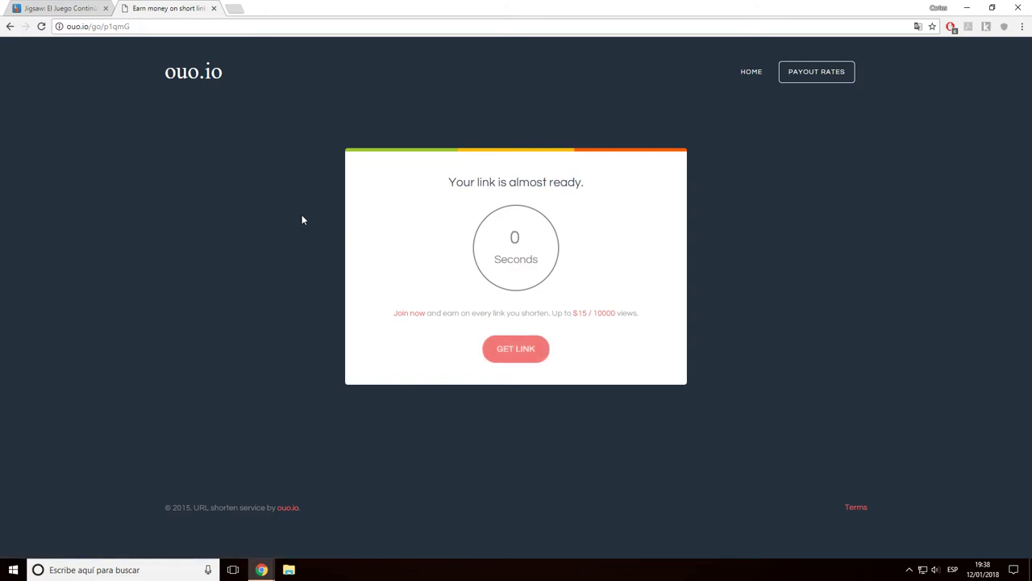
left_click(520, 349)
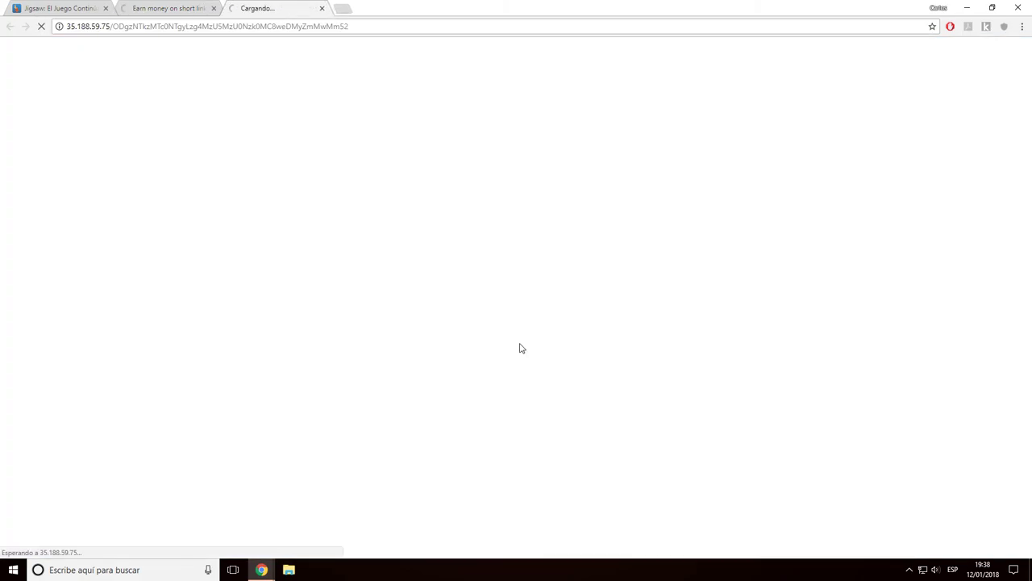
left_click(301, 5)
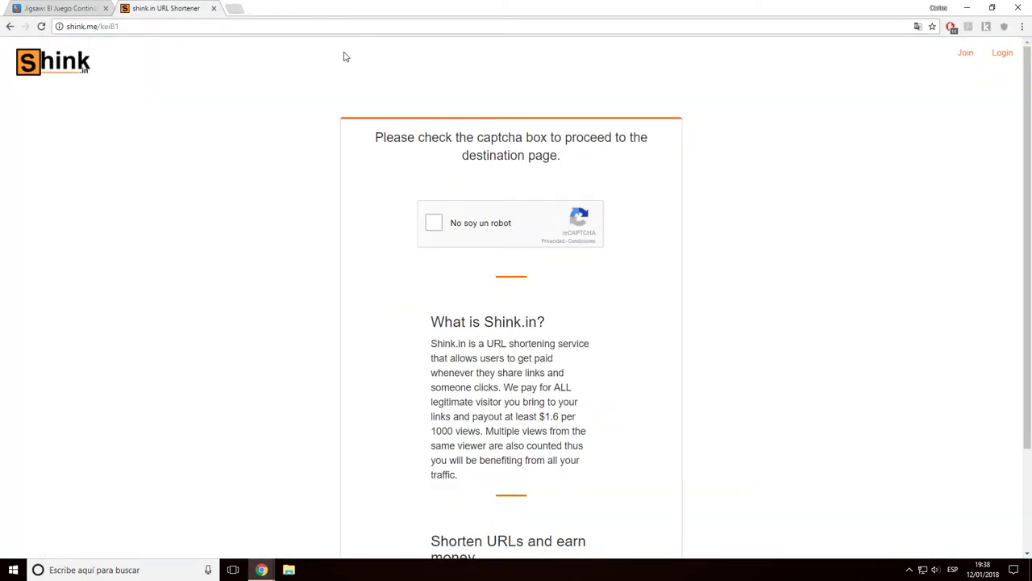
Step: Pass the Shink captcha and get the link to reach the MEGA file page
left_click(435, 224)
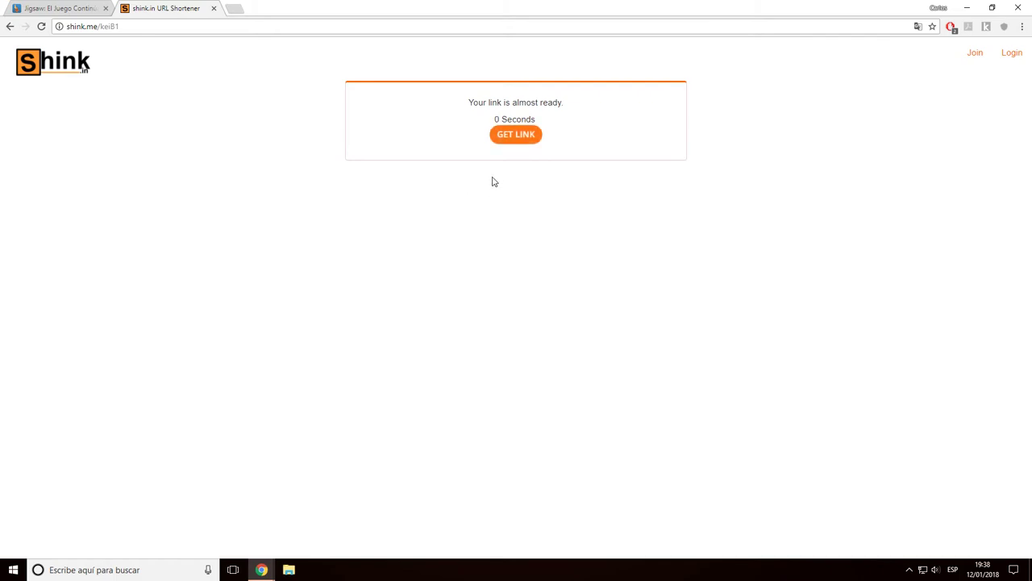
left_click(516, 136)
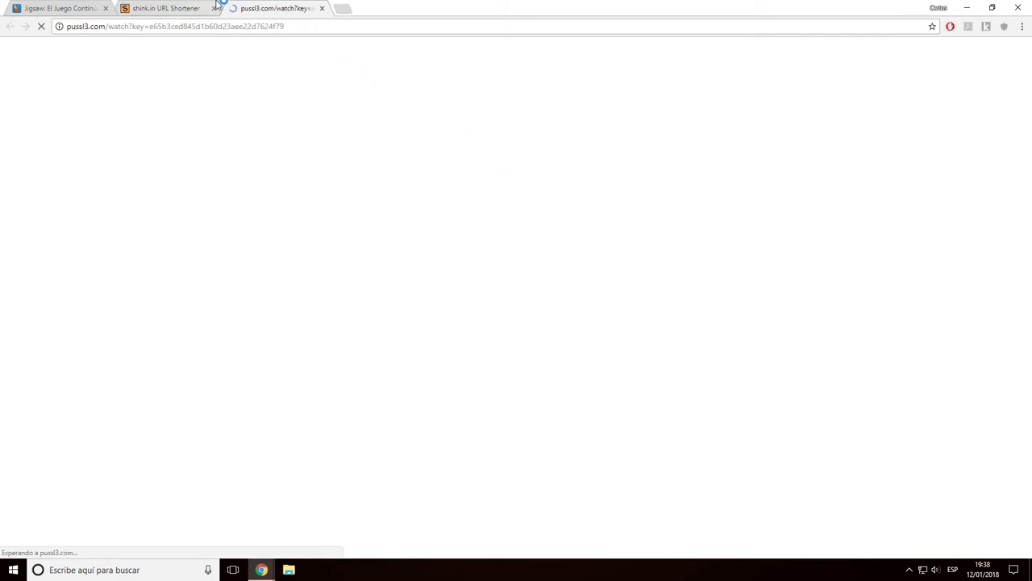
left_click(523, 137)
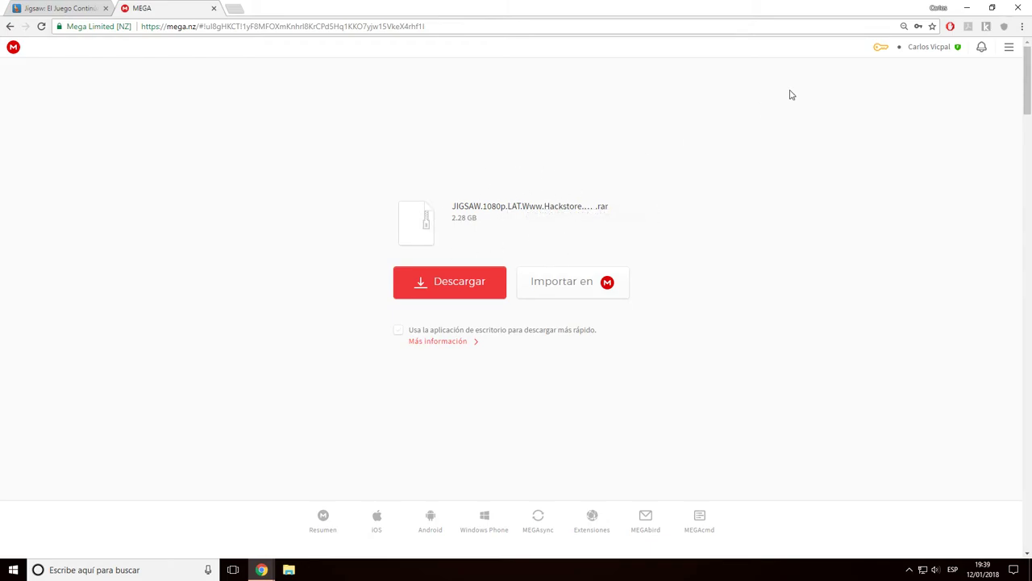
Step: In MegaDownloader, remove the completed emojis download from the list without deleting its files
mouse_move(266, 557)
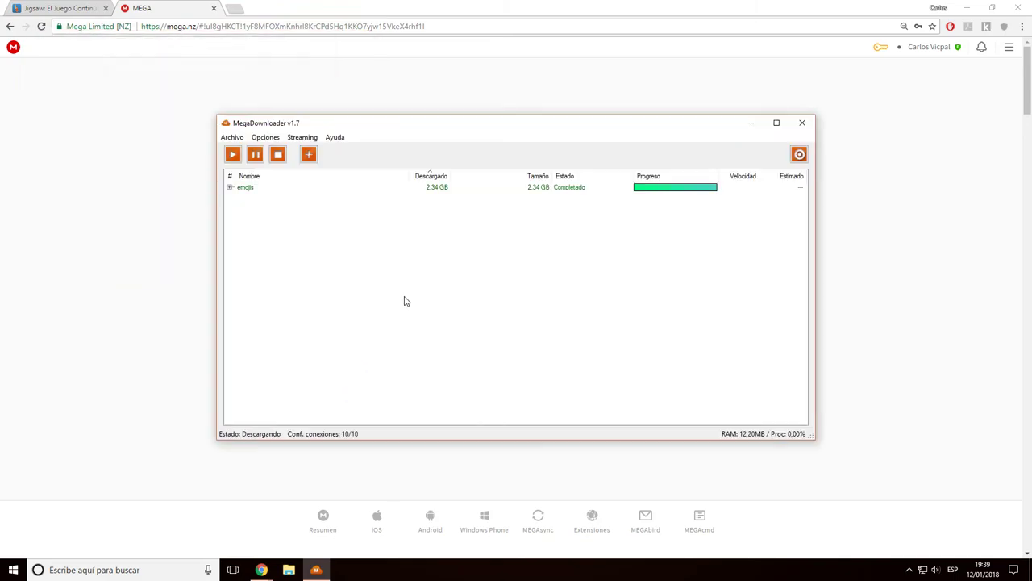
left_click(442, 187)
right_click(442, 187)
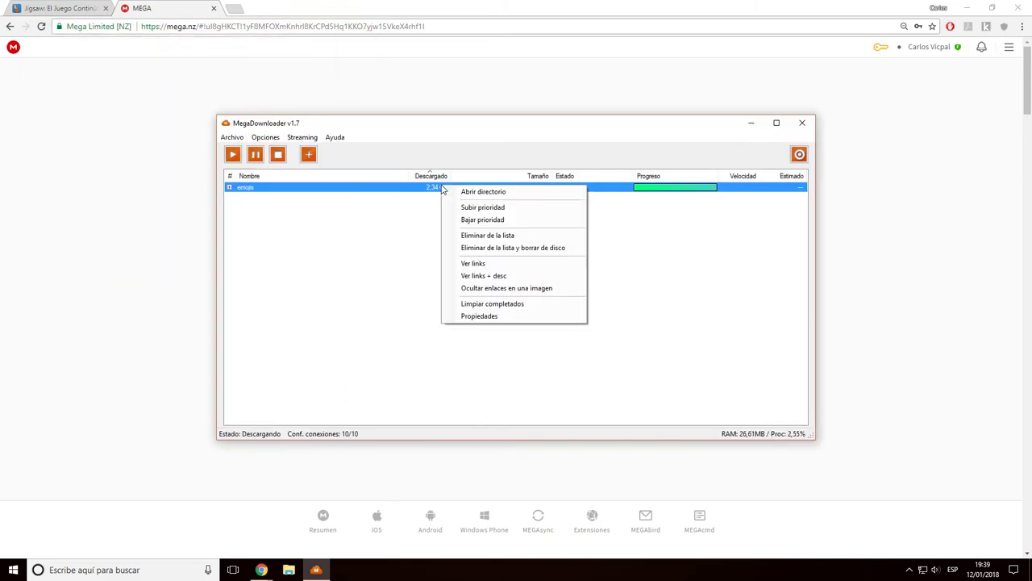
left_click(475, 236)
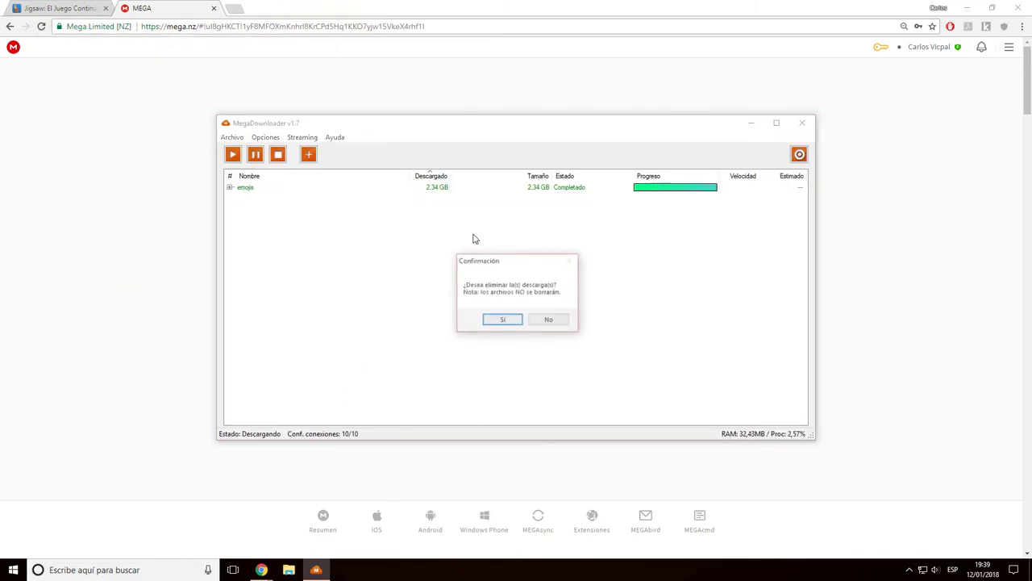
left_click(505, 318)
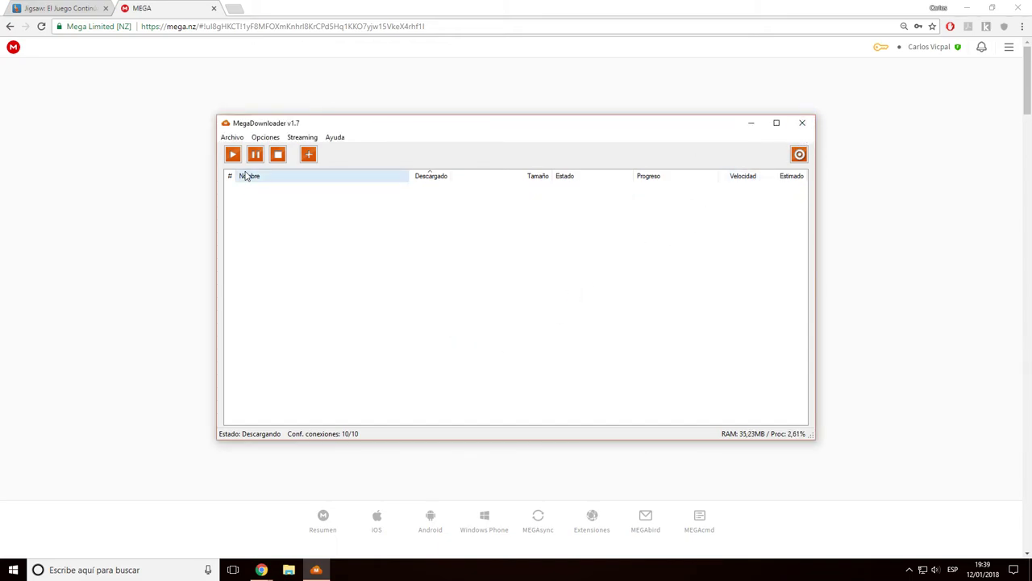
Step: Switch back to the MEGA page in the browser and copy its full address
left_click(229, 29)
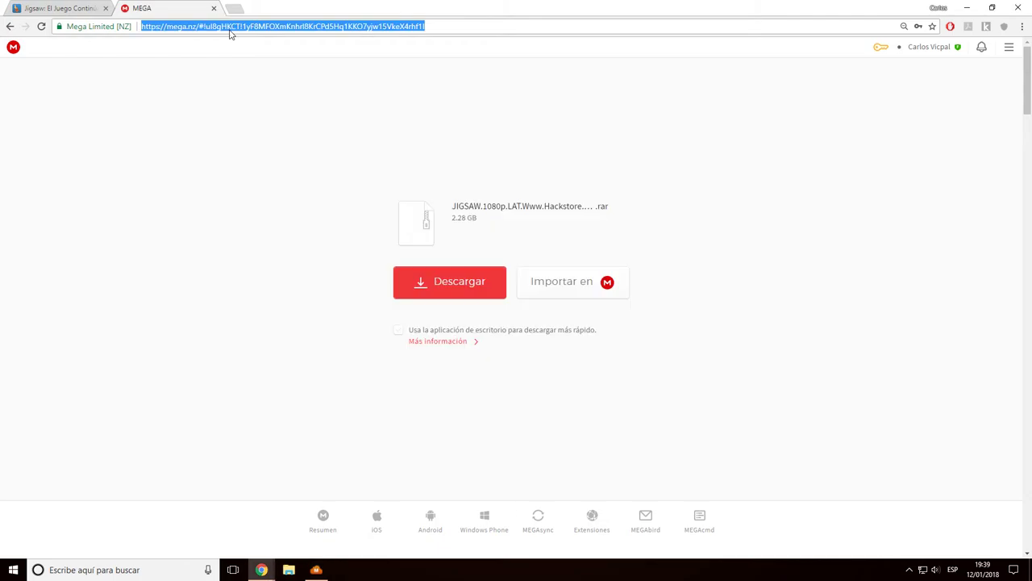
right_click(230, 31)
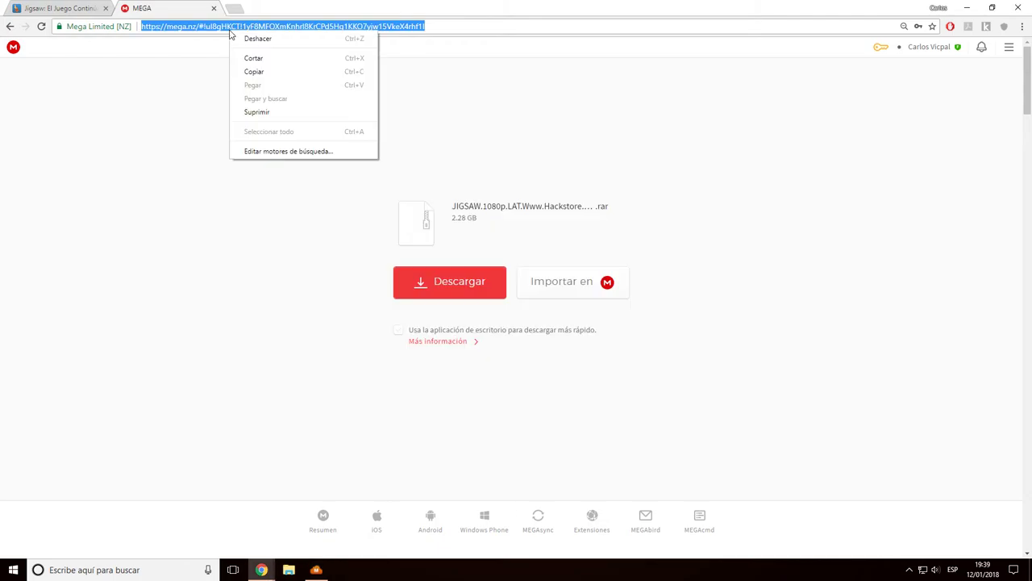
left_click(286, 72)
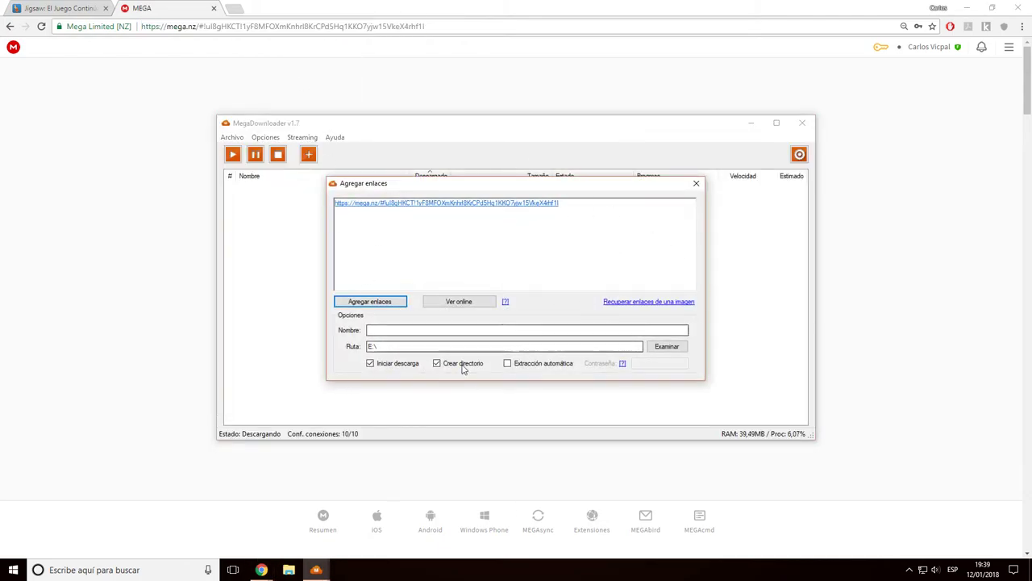
Step: Add the captured MEGA link in MegaDownloader under the name Jigsaw, then expand the package to show its file
left_click(540, 328)
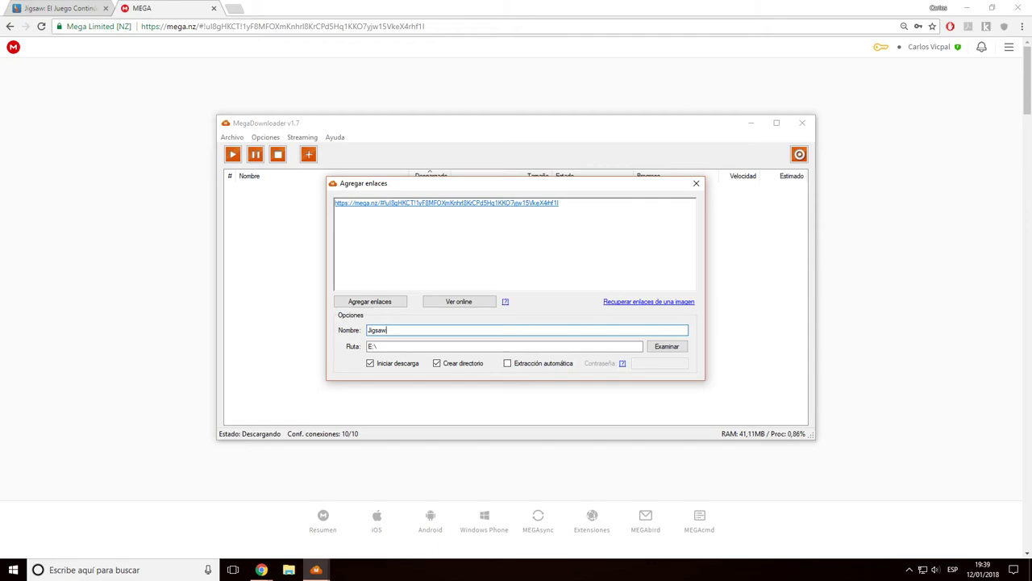
left_click(384, 305)
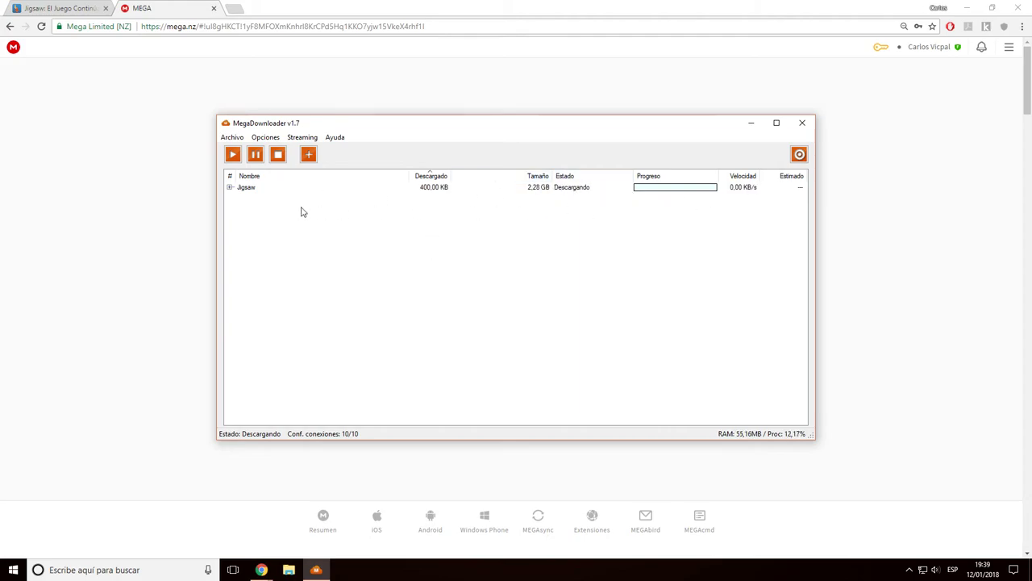
left_click(230, 187)
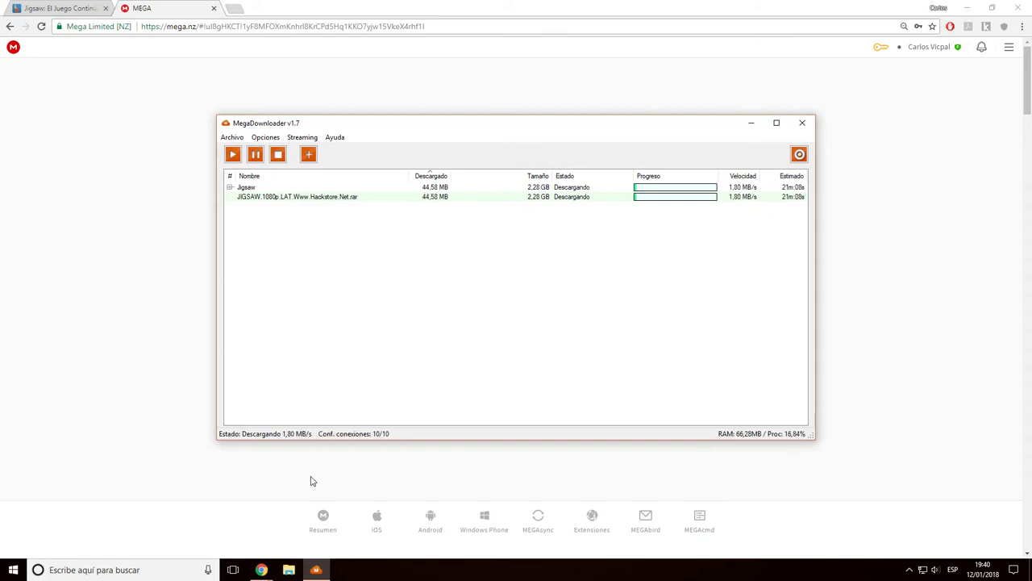
Step: In File Explorer, delete INFO MUY IMPORTANTE!!.txt and the "Muchas Peliculas, Series y Anime" shortcut from the emojis folder on Disco Local (E:)
left_click(288, 569)
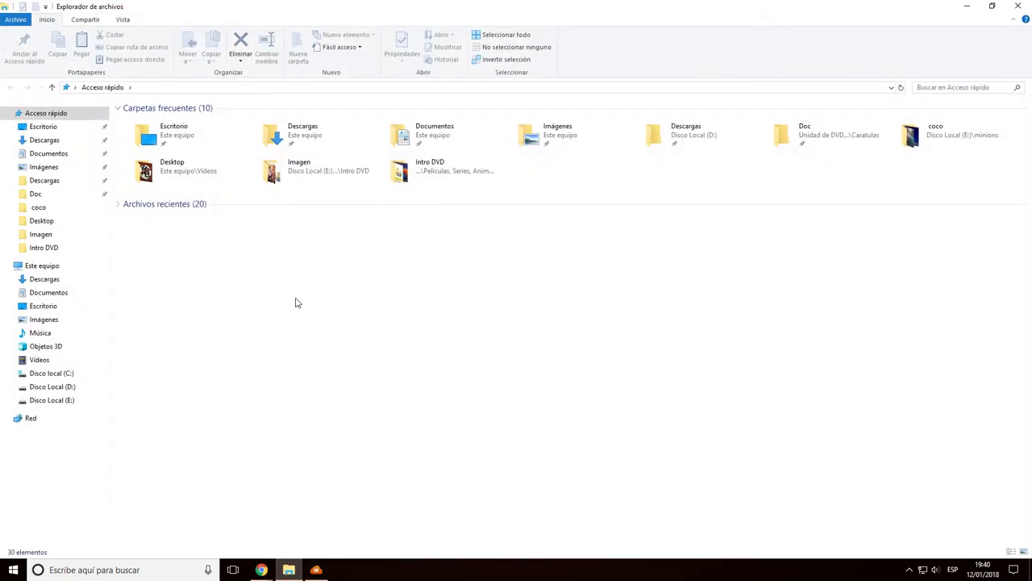
left_click(51, 400)
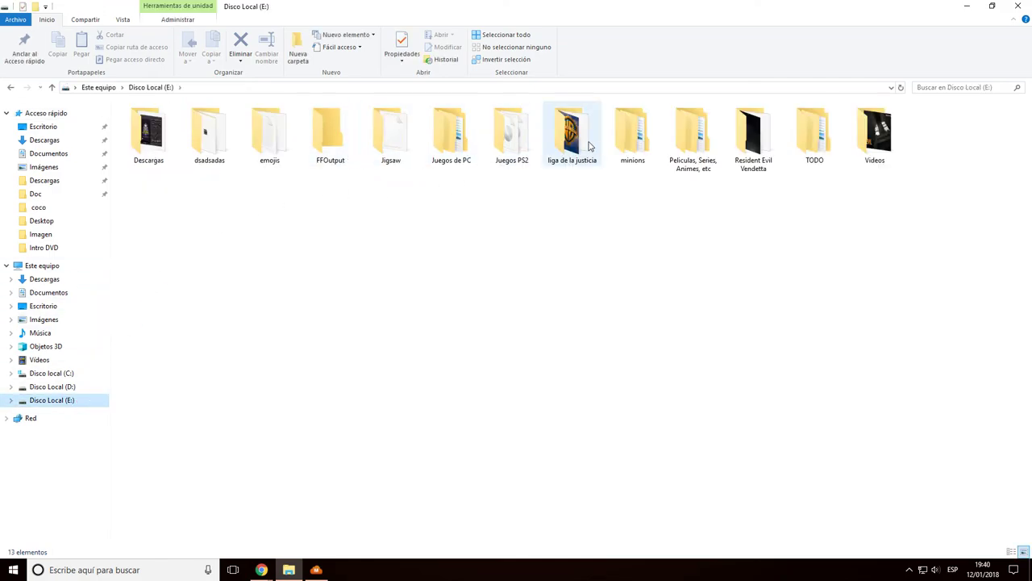
double_click(700, 133)
key("alt+Left")
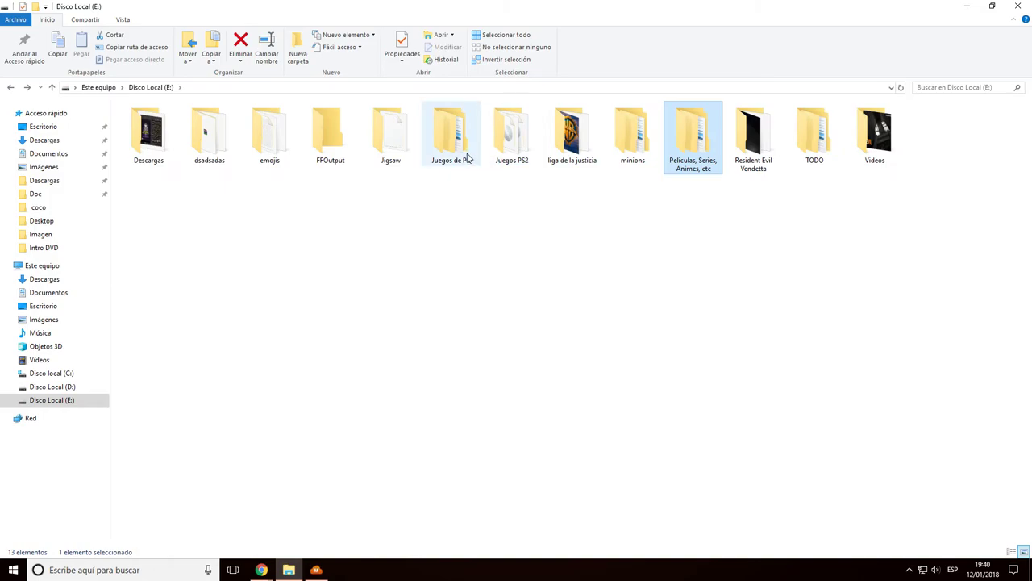
double_click(277, 139)
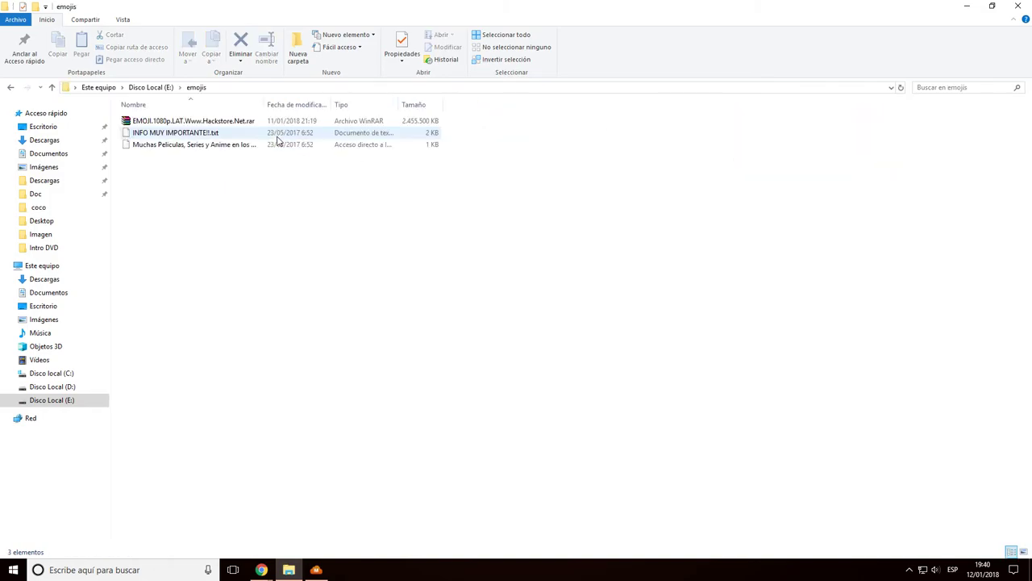
left_click_drag(240, 174, 219, 131)
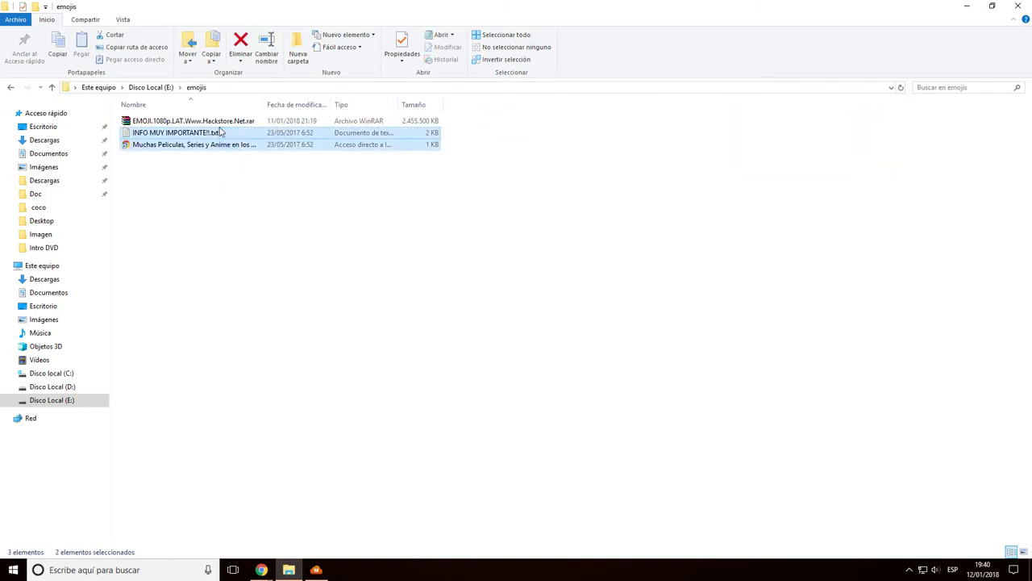
key("Delete")
left_click(224, 121)
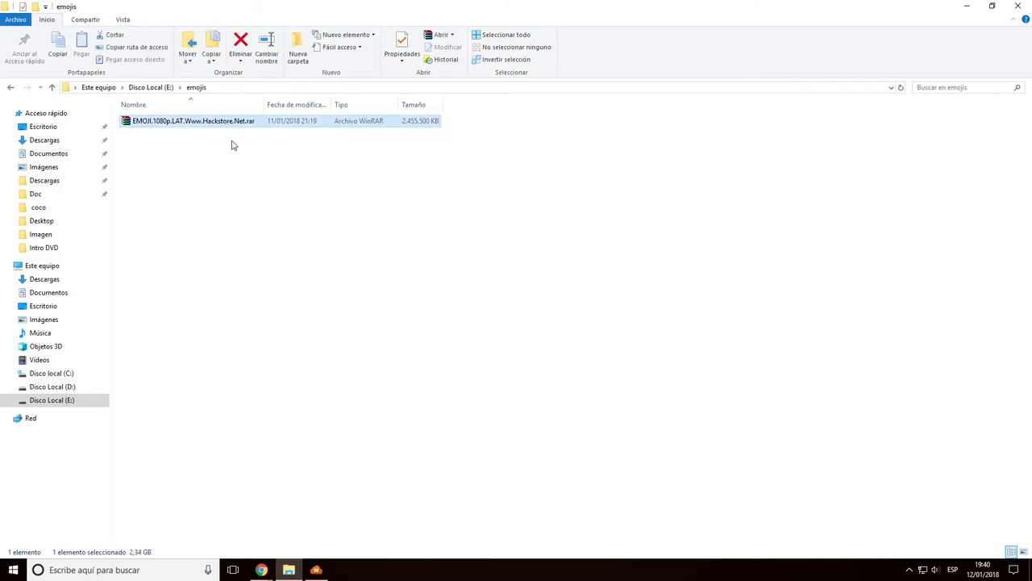
right_click(195, 123)
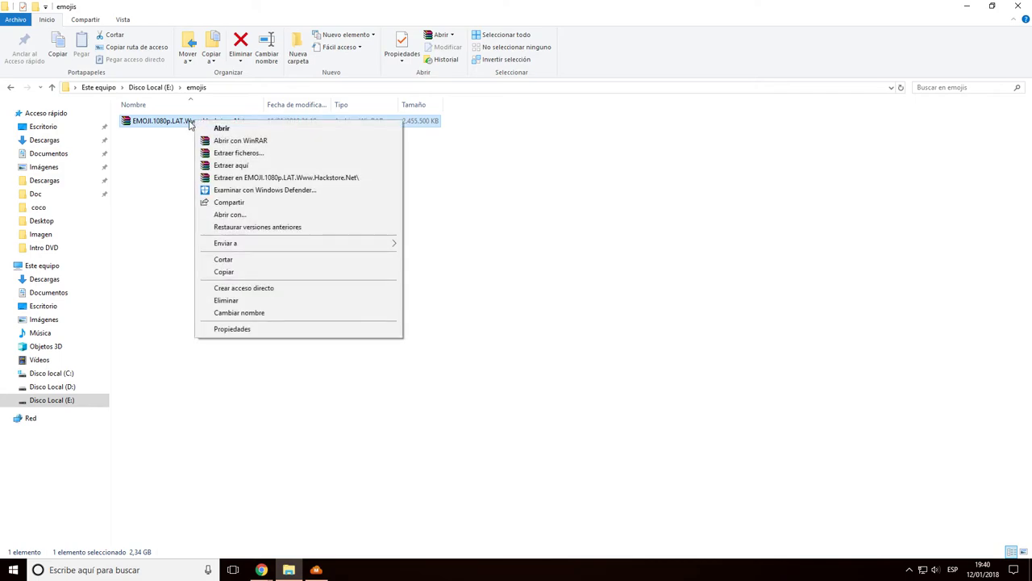
left_click(252, 166)
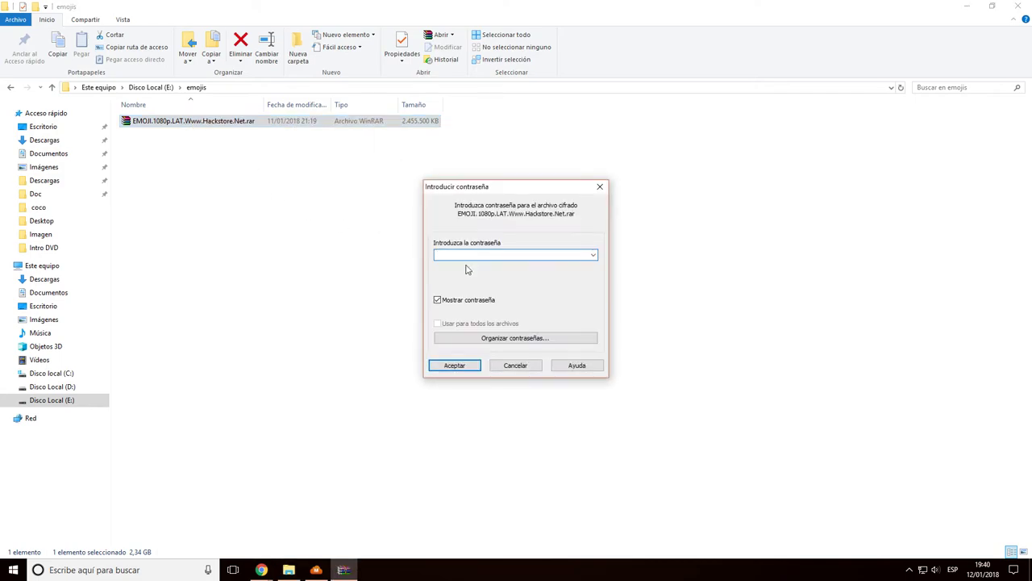
Step: Switch to the Jigsaw movie page in the browser and copy the archive password below the 1080p download table
left_click(261, 569)
left_click(52, 7)
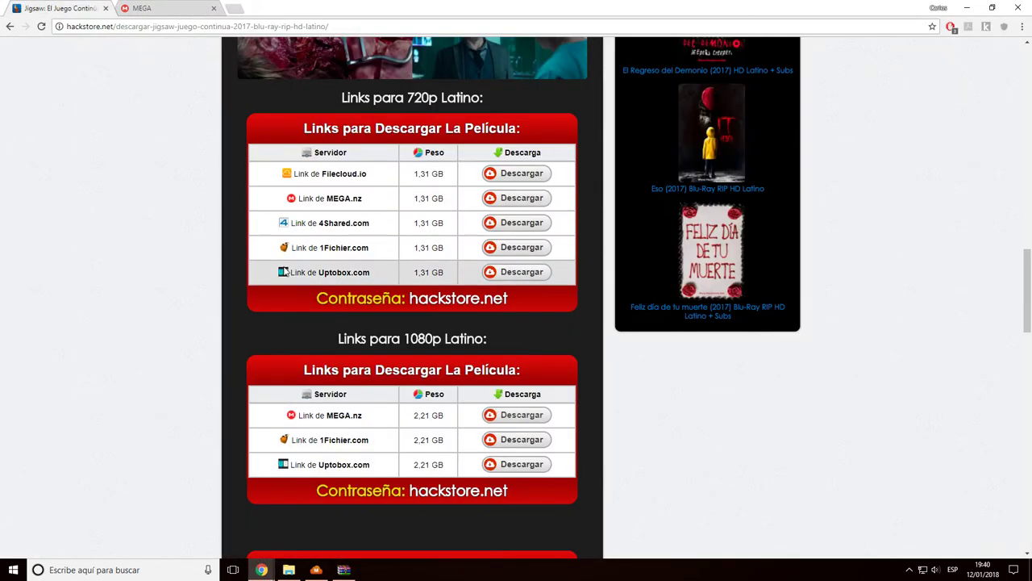
scroll(280, 267, "down", 5)
left_click_drag(523, 151, 409, 153)
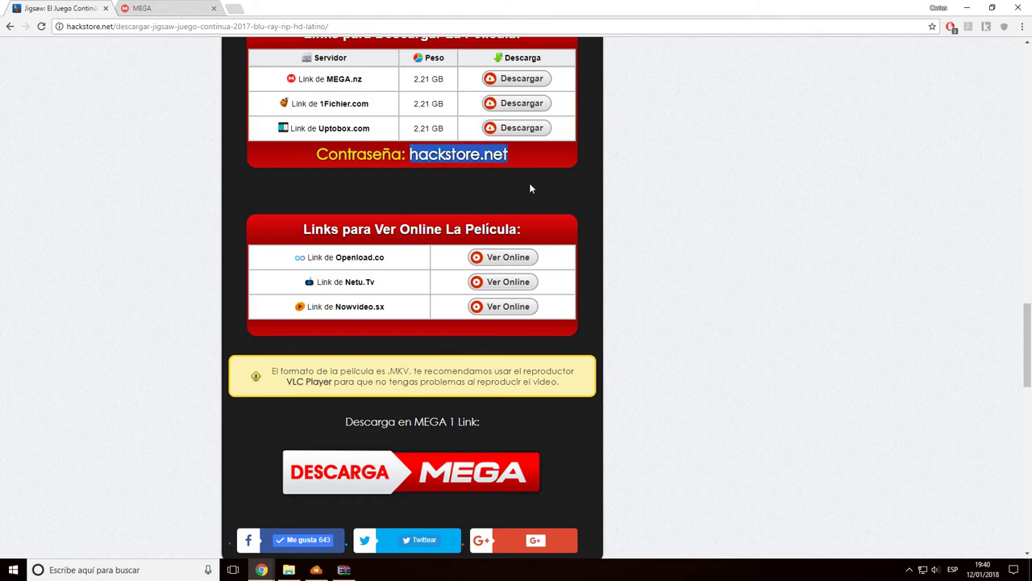
right_click(457, 154)
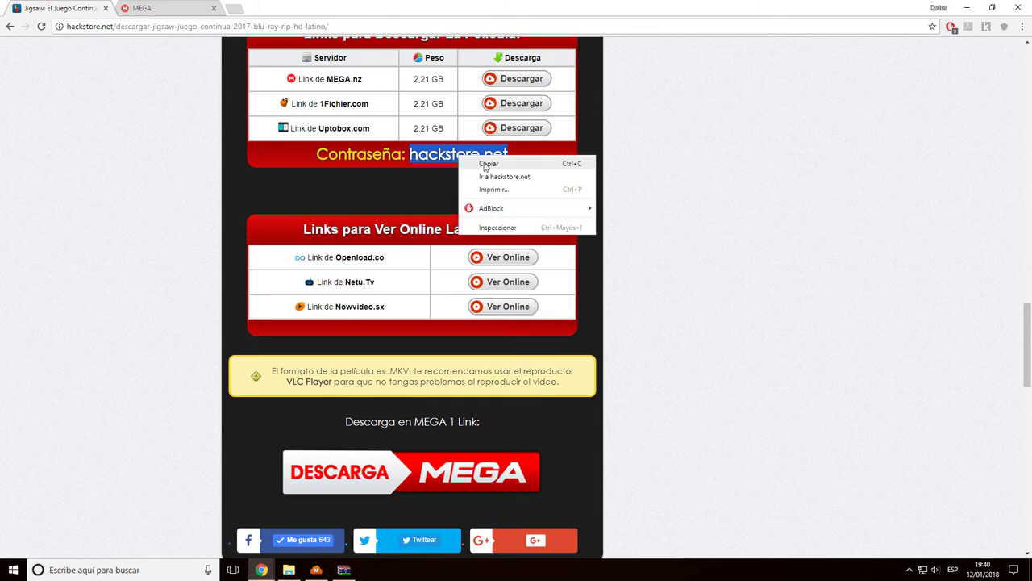
left_click(486, 164)
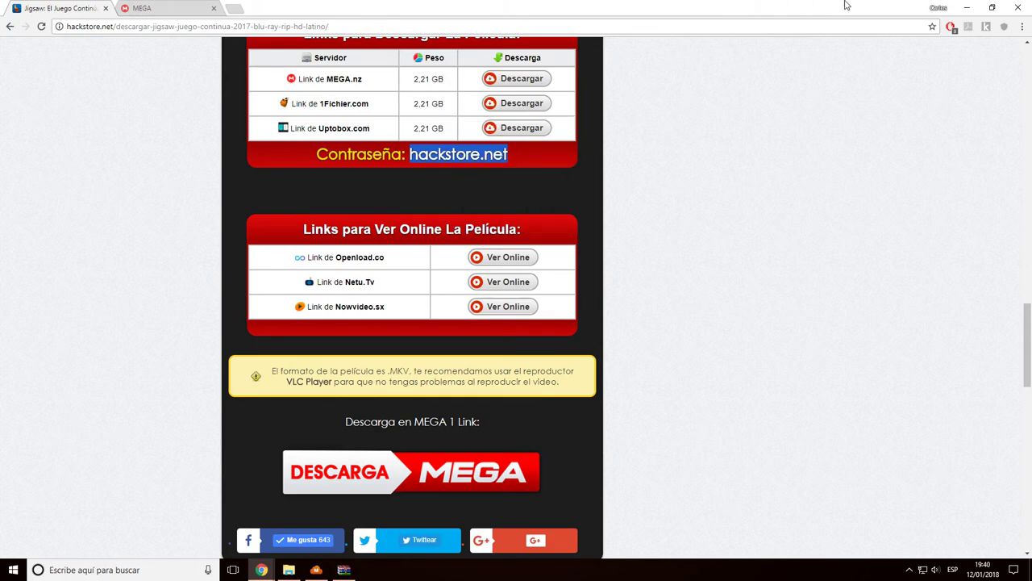
Step: Return to the WinRAR password prompt, paste the archive password and accept it to run the extraction
left_click(974, 7)
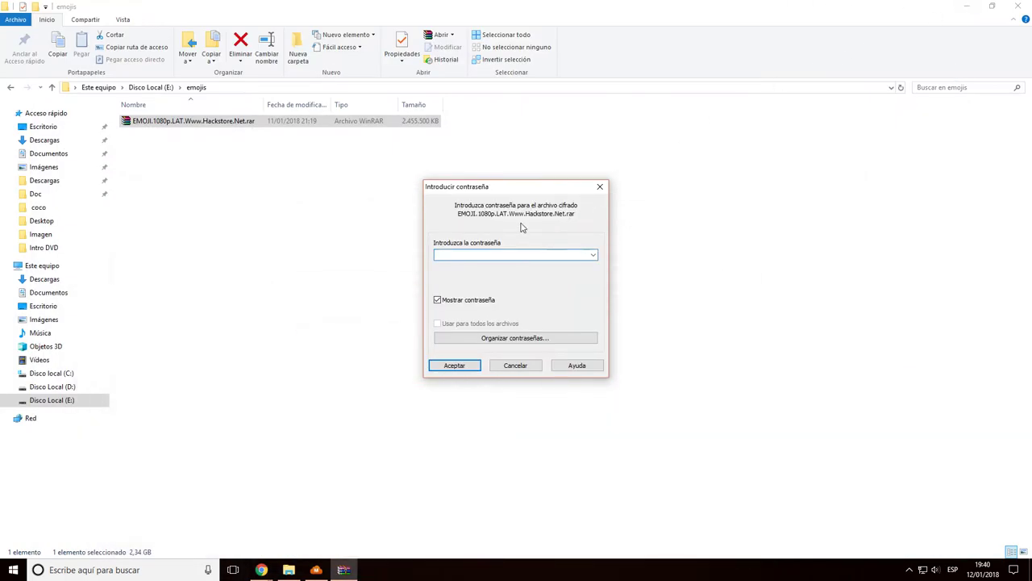
right_click(521, 253)
left_click(541, 297)
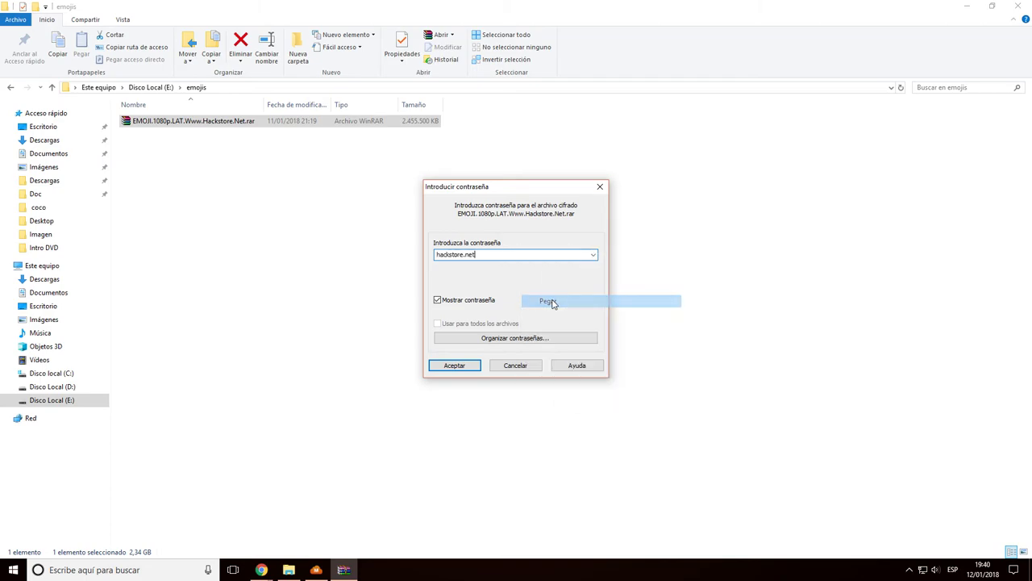
left_click(464, 369)
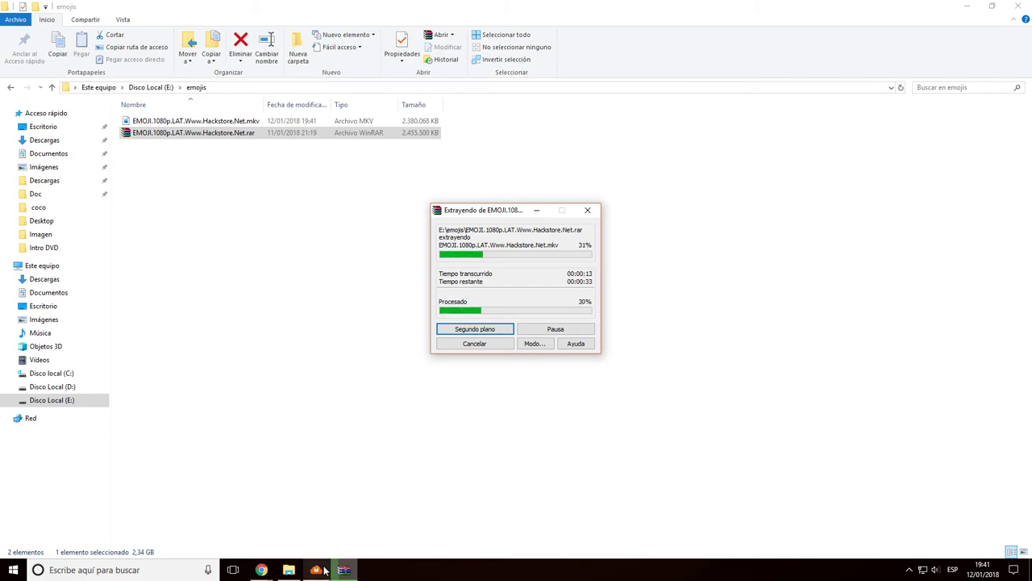
Step: Bring the WinRAR extraction window back into view and let the extraction of the EMOJI archive finish
mouse_move(323, 566)
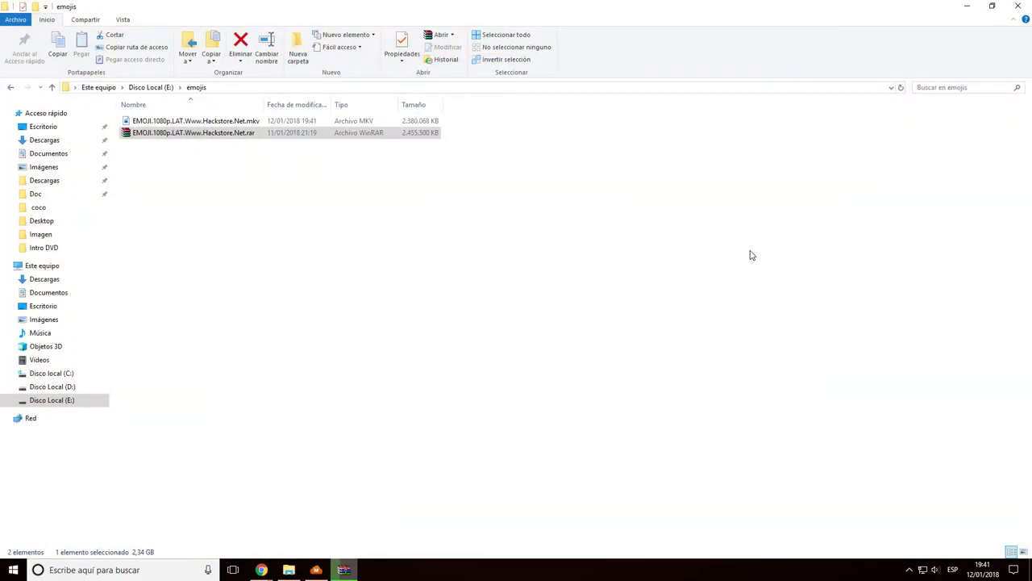
left_click(750, 255)
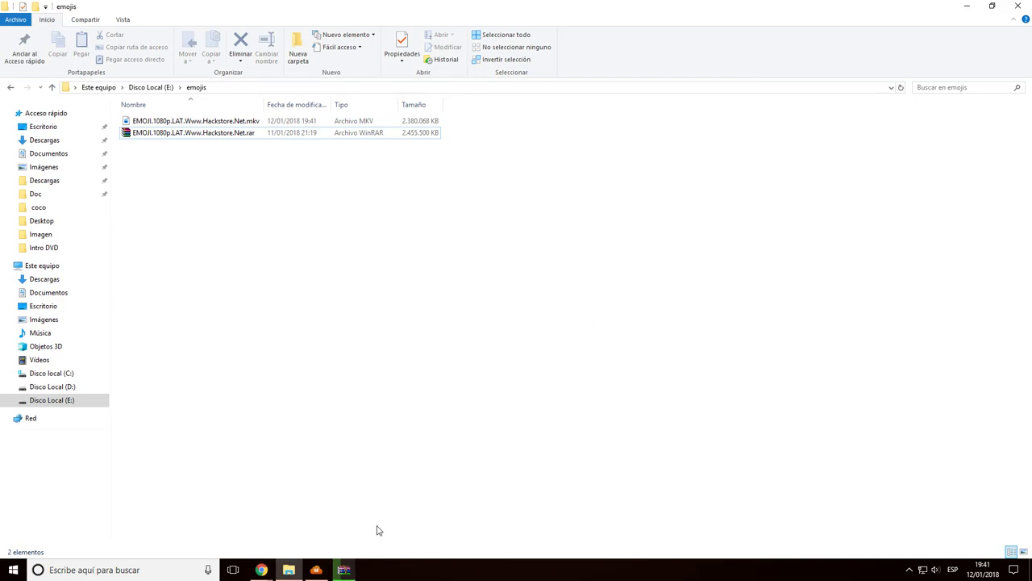
left_click(343, 569)
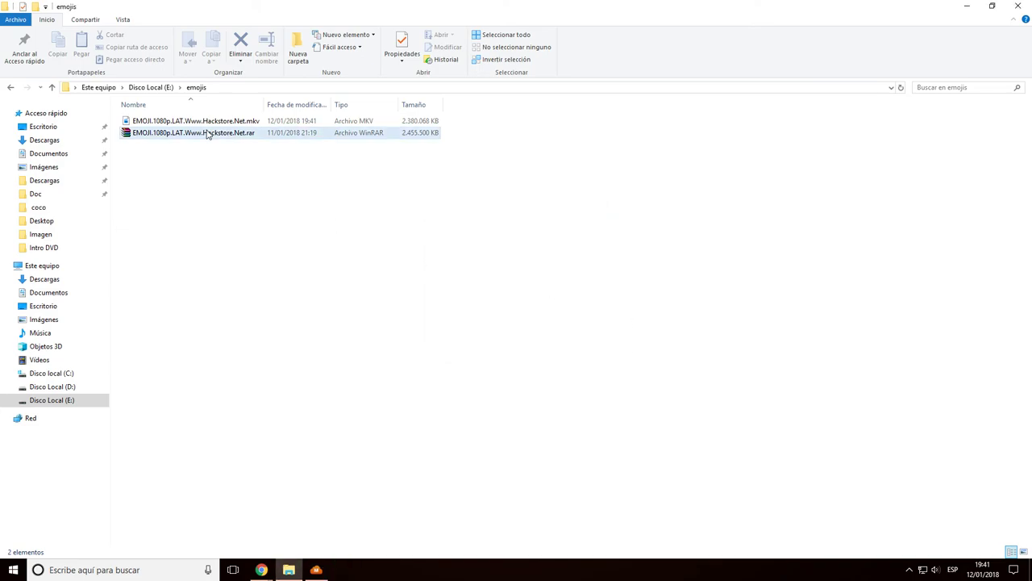
Step: Select the extracted EMOJI .mkv file, check the Jigsaw download's progress in MegaDownloader and return to the emojis folder
left_click(179, 121)
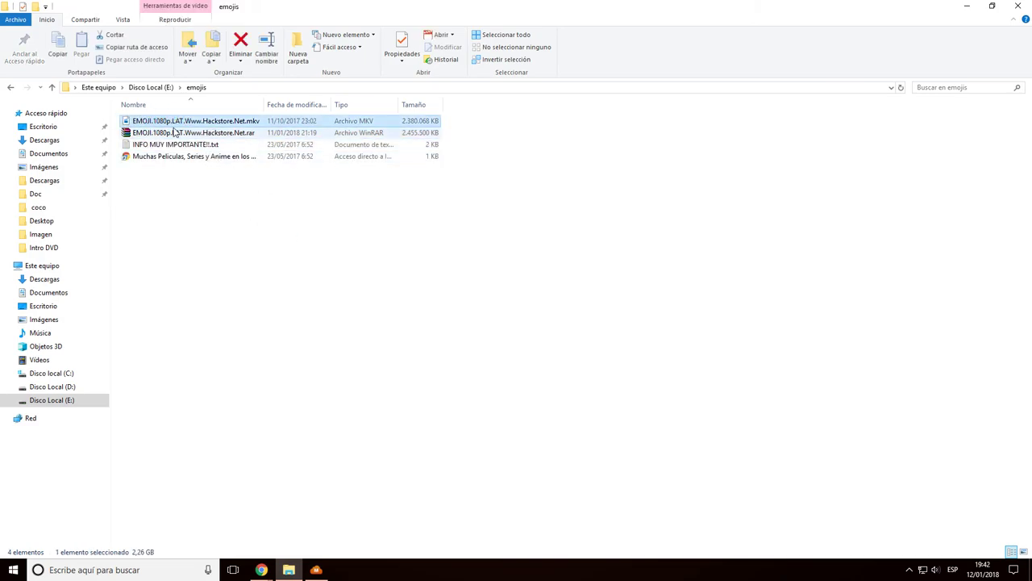
left_click(316, 569)
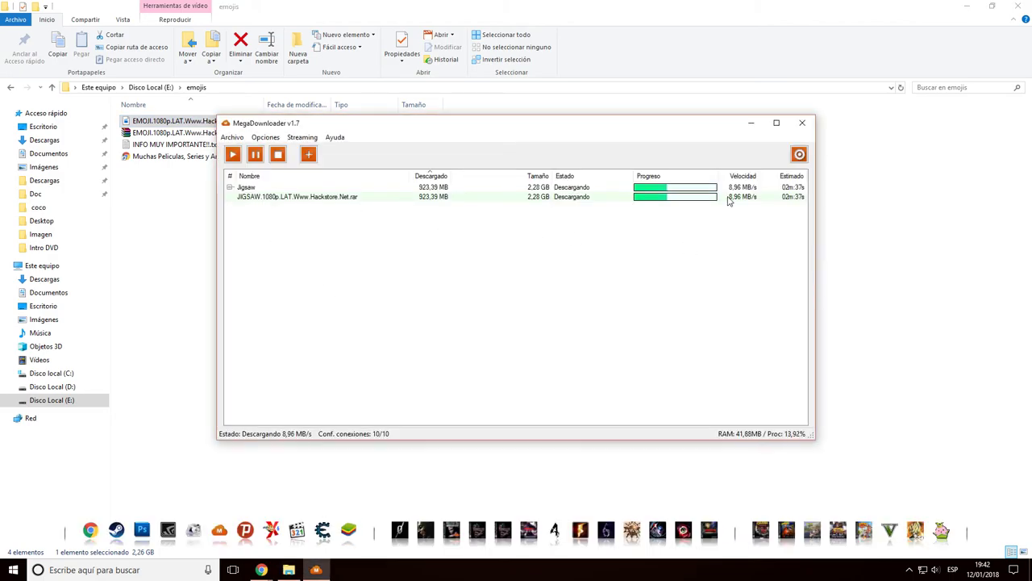
left_click(889, 200)
double_click(141, 124)
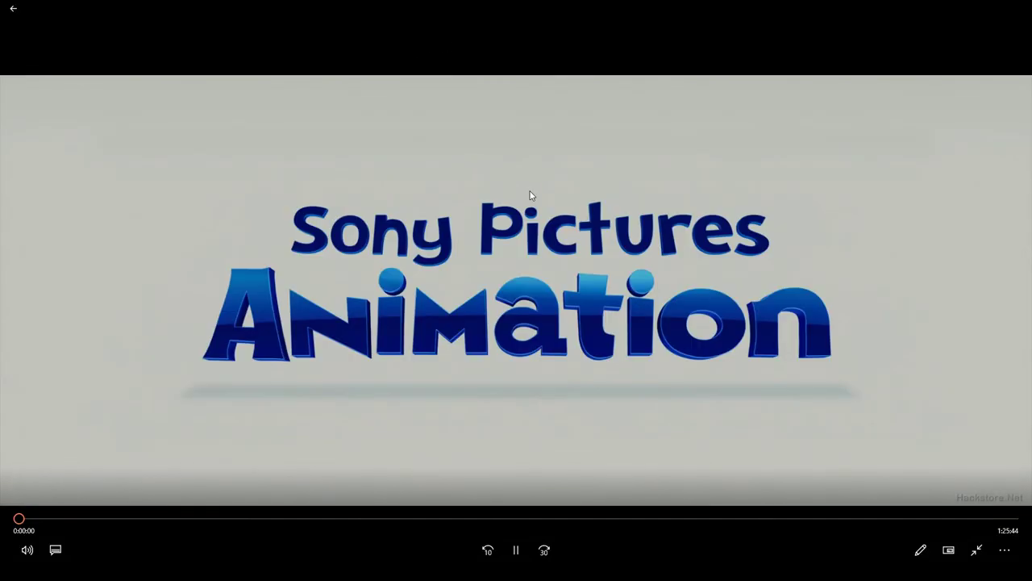
double_click(530, 195)
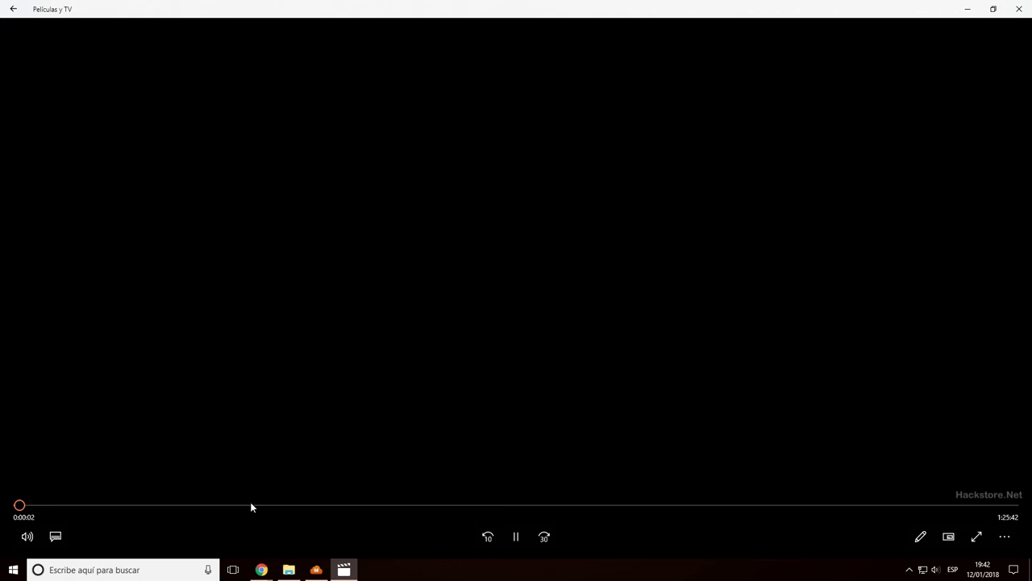
left_click(250, 505)
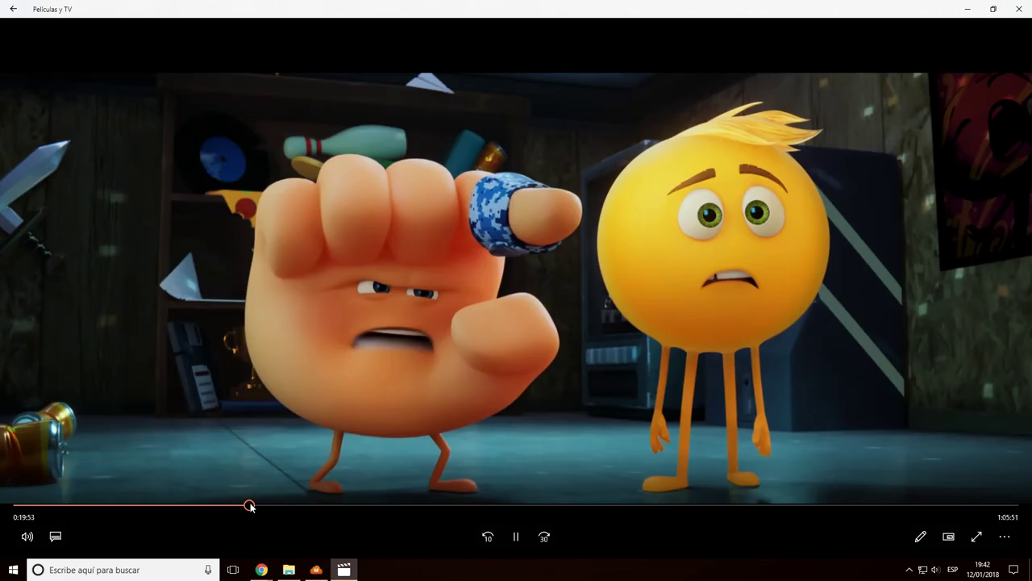
left_click(364, 505)
left_click(637, 505)
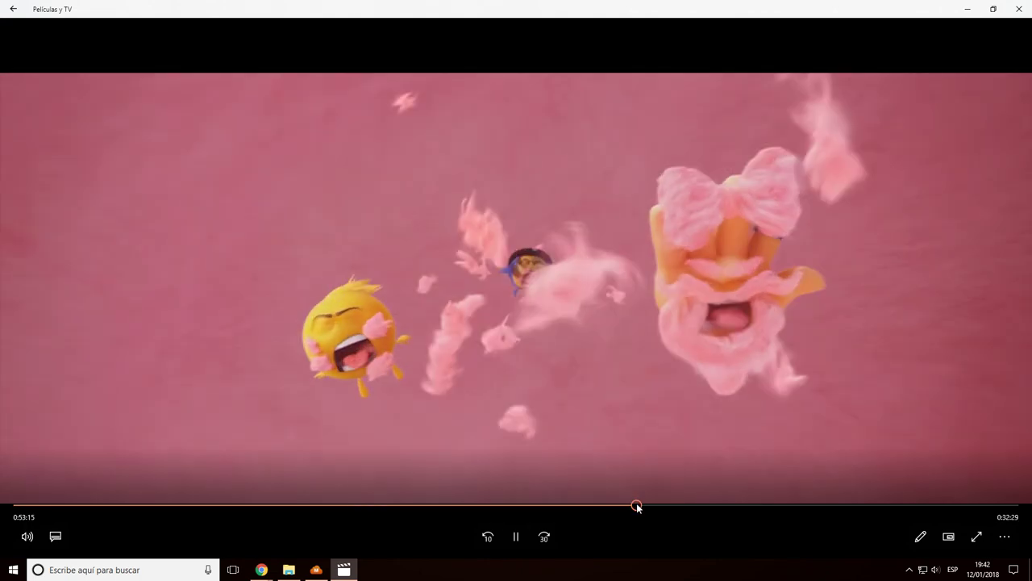
left_click(826, 498)
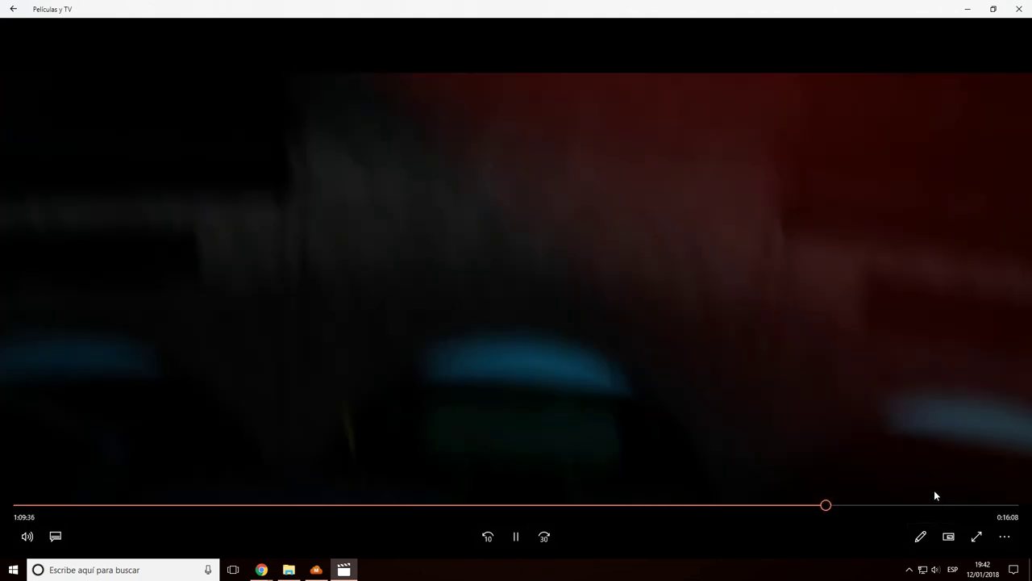
left_click(684, 505)
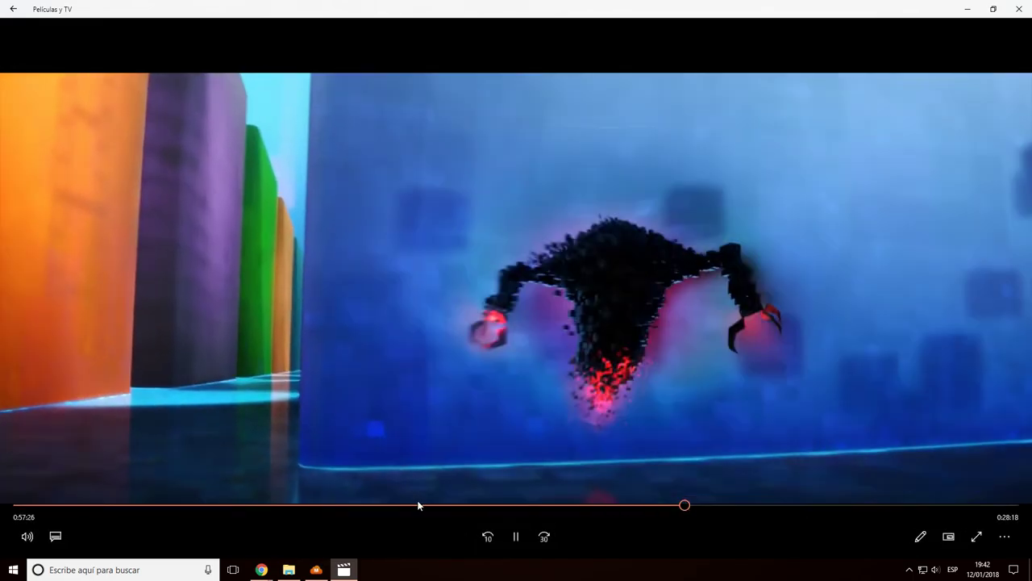
left_click(417, 505)
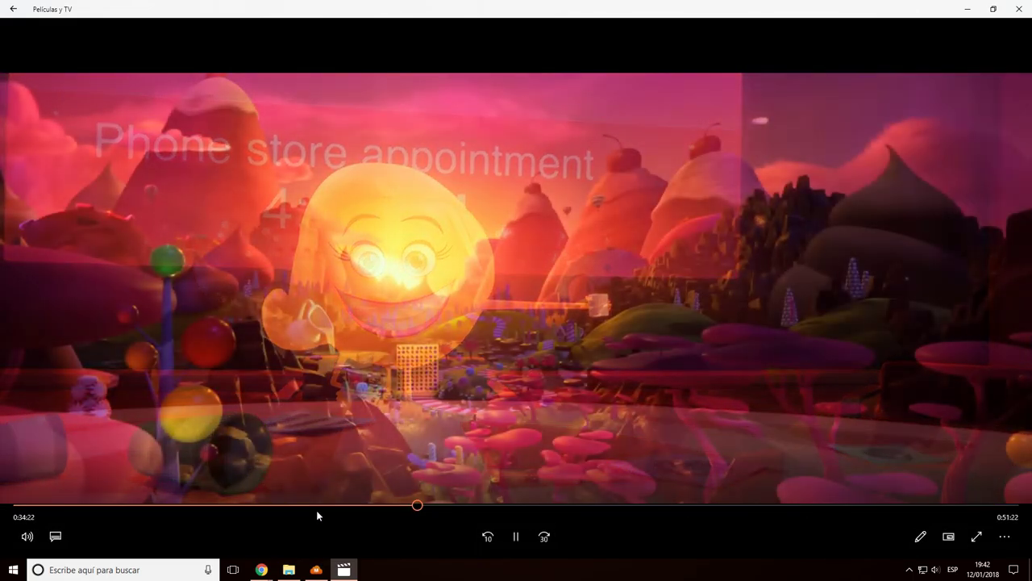
left_click(113, 505)
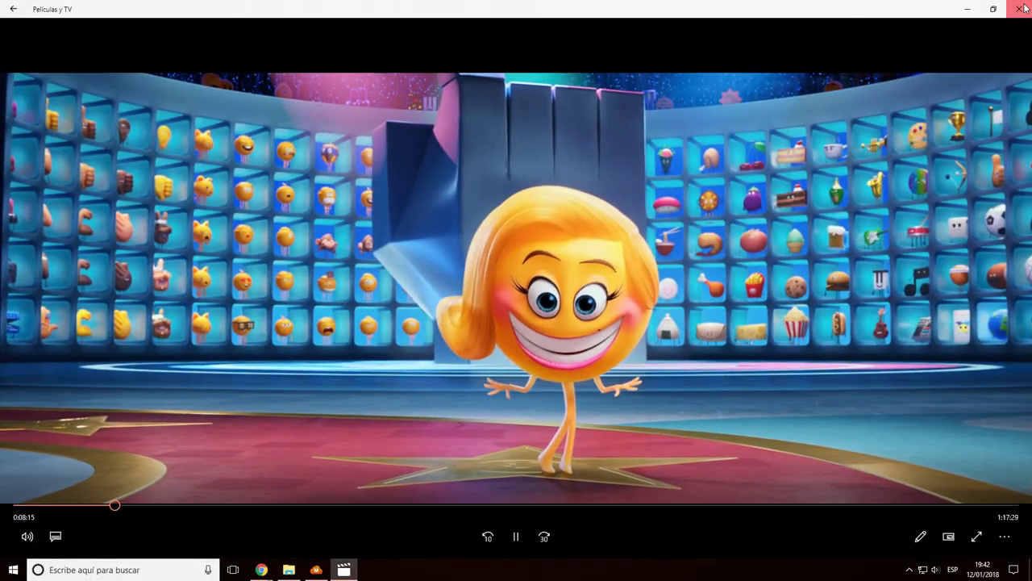
left_click(1024, 6)
Step: Minimize the File Explorer window of the emojis folder to get back to the MegaDownloader window on the desktop
right_click(382, 253)
left_click(430, 295)
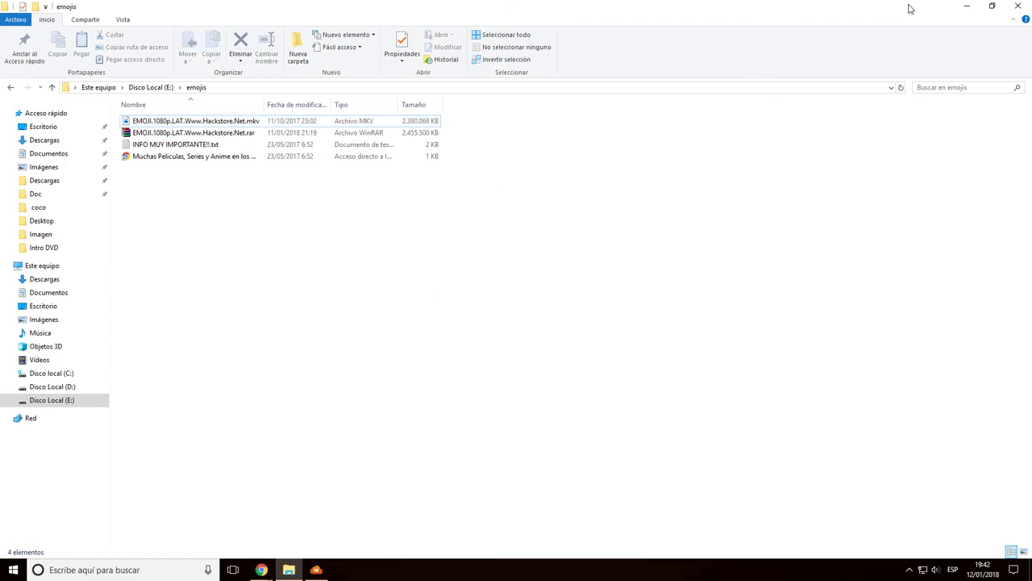
left_click(969, 7)
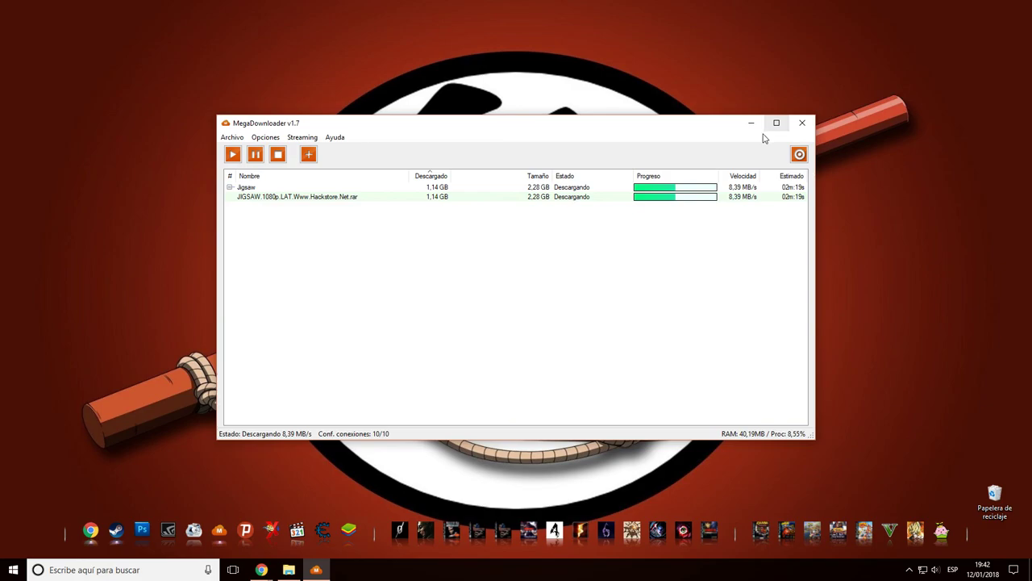
right_click(911, 128)
left_click(939, 161)
right_click(867, 33)
left_click(902, 67)
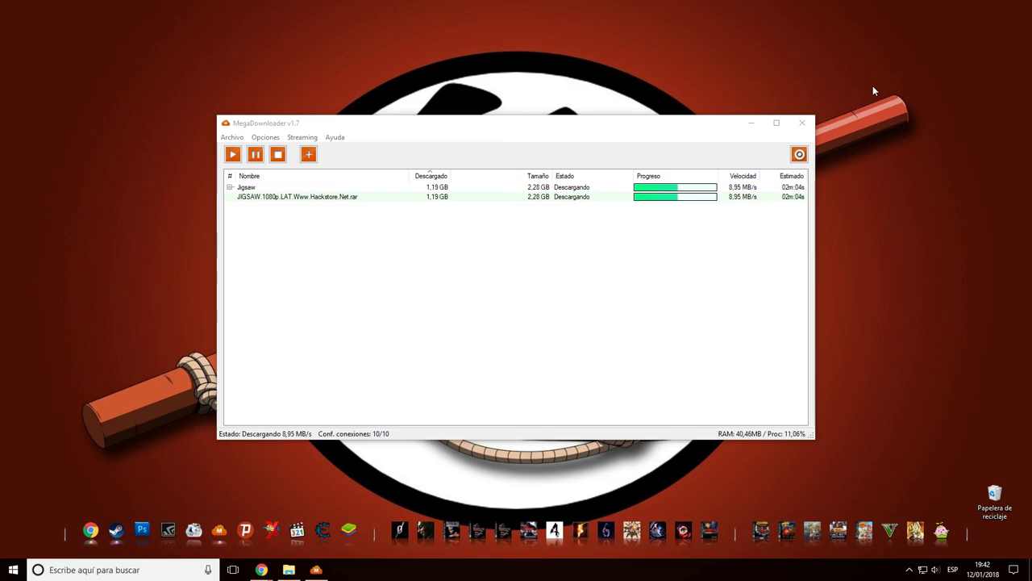
right_click(873, 86)
left_click(907, 117)
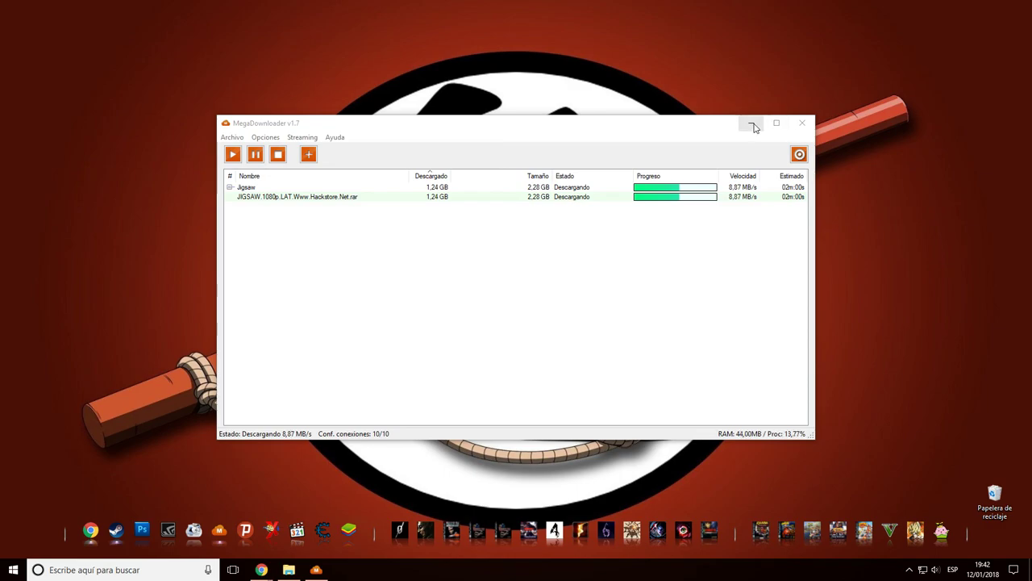
key("alt+z")
left_click(513, 153)
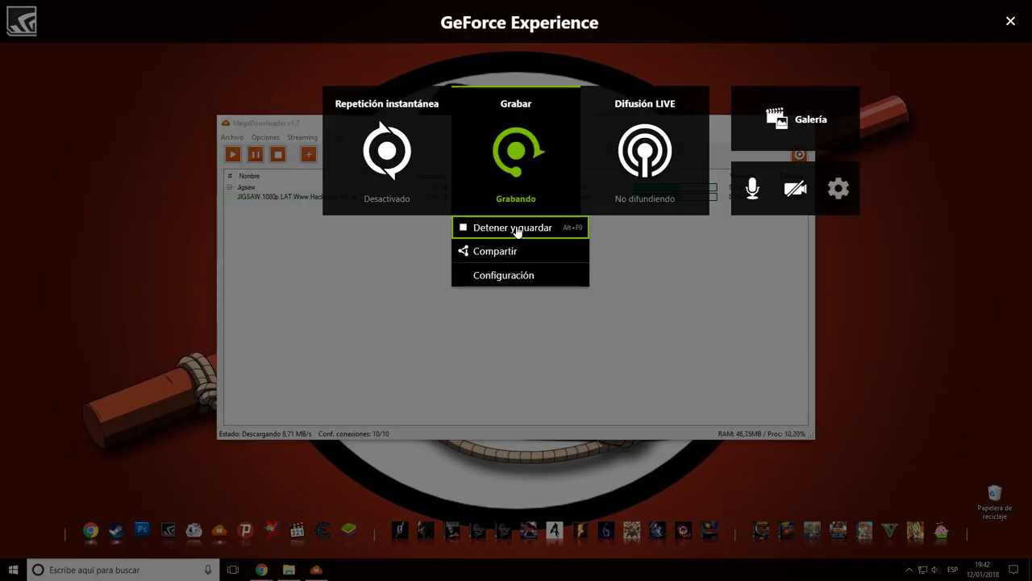